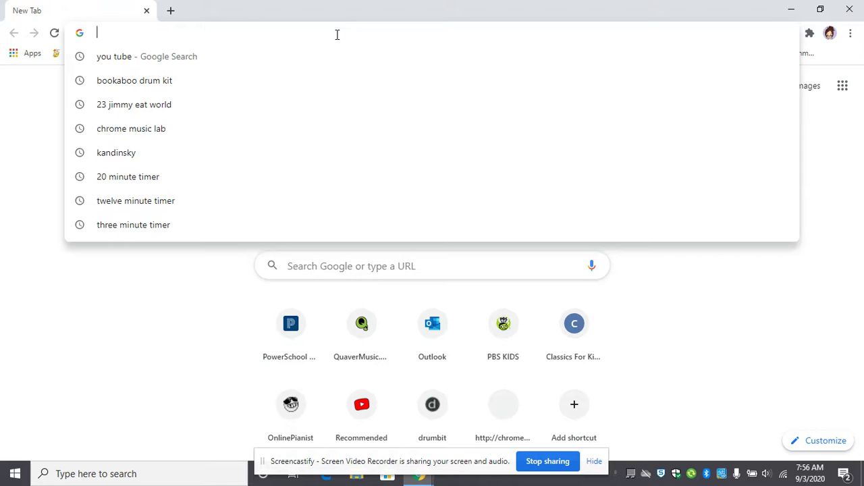
Open the drumbit.app online drum machine in the browser
text(drum)
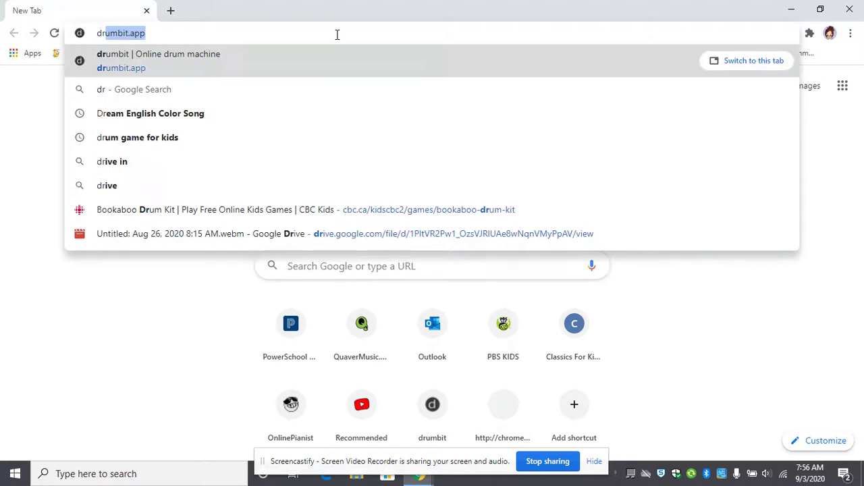
text(b)
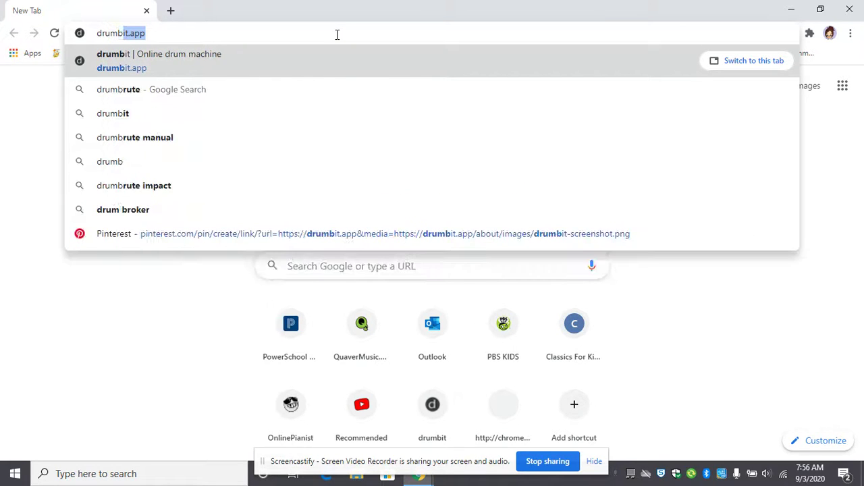
text(it.app)
key(BackSpace)
key(BackSpace)
key(BackSpace)
text(app)
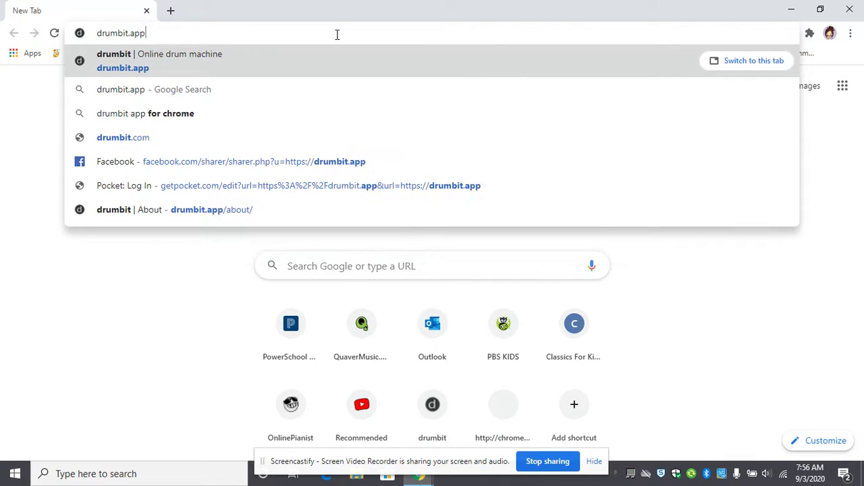
key(Return)
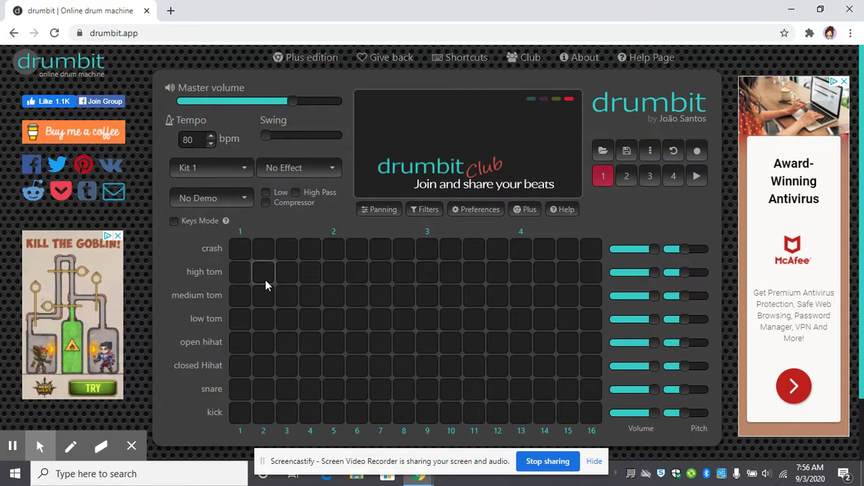
Add medium tom hits on every odd step from 1 to 15, and play back the beat
click(240, 295)
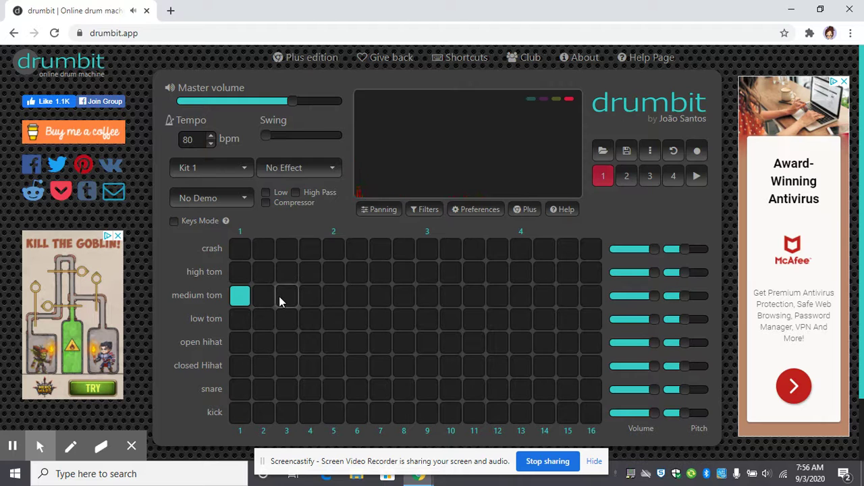
click(286, 296)
click(331, 296)
click(378, 297)
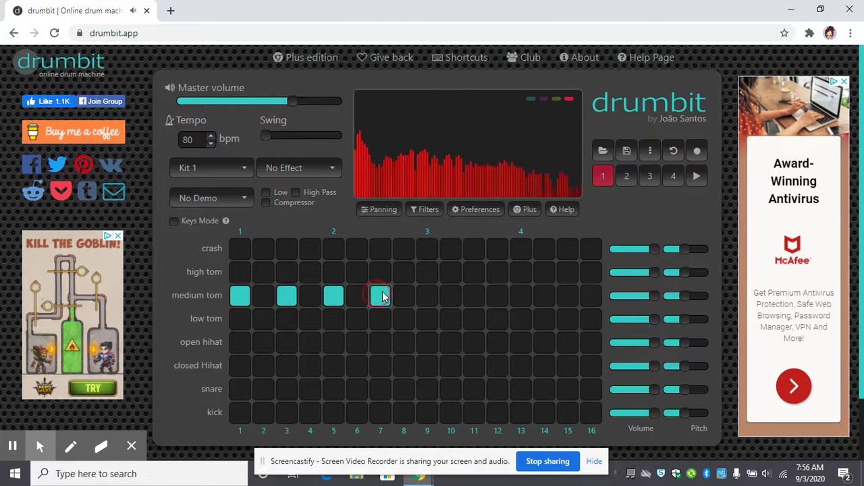
click(434, 293)
click(473, 297)
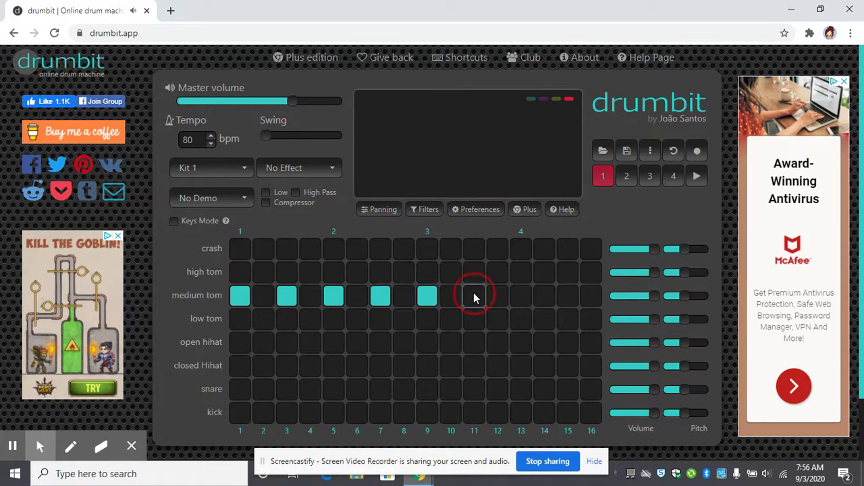
click(521, 295)
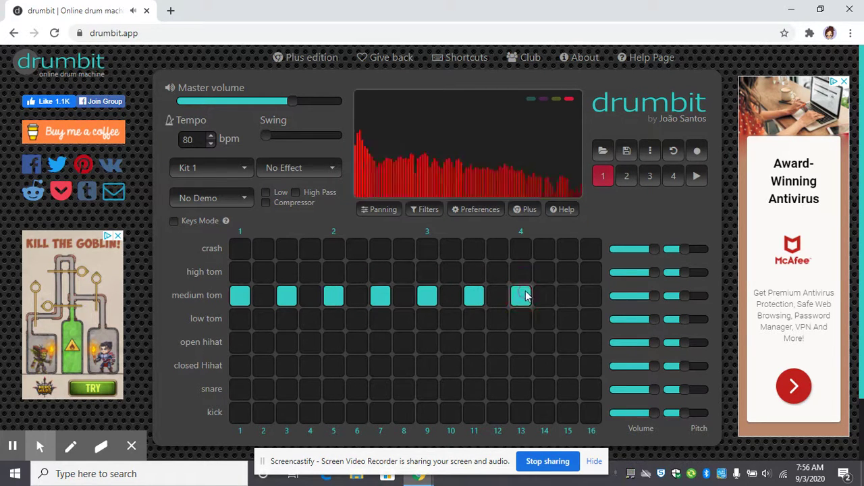
click(570, 296)
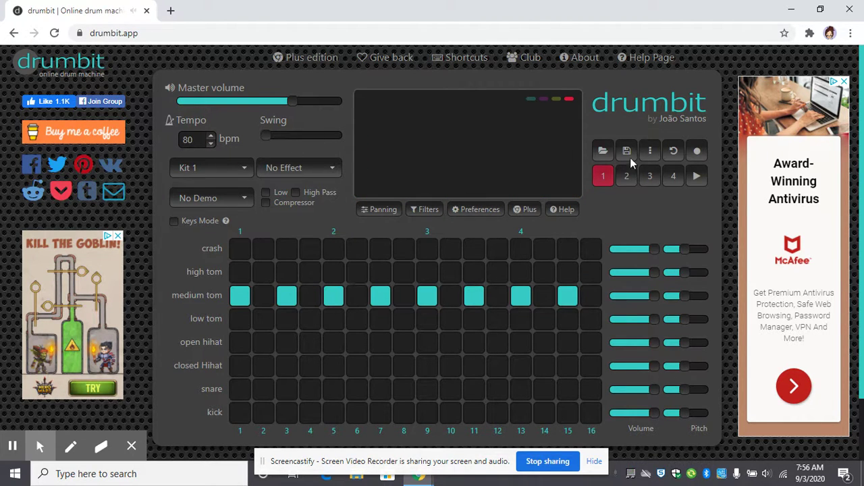
click(697, 176)
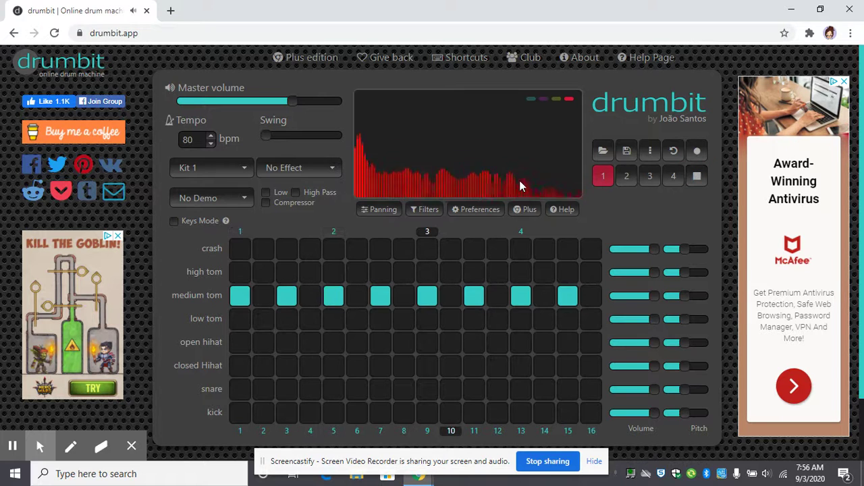
click(697, 177)
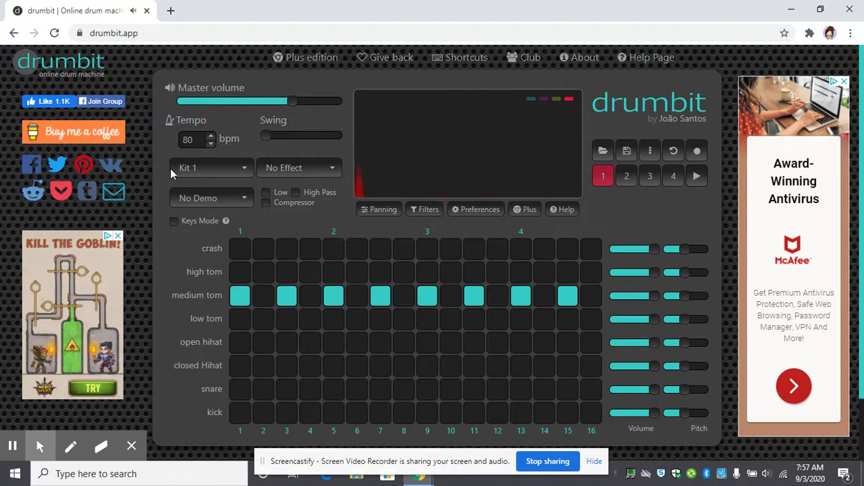
Lower the tempo to 60 bpm and play the beat at that speed
click(211, 143)
click(211, 143)
click(211, 143)
click(697, 177)
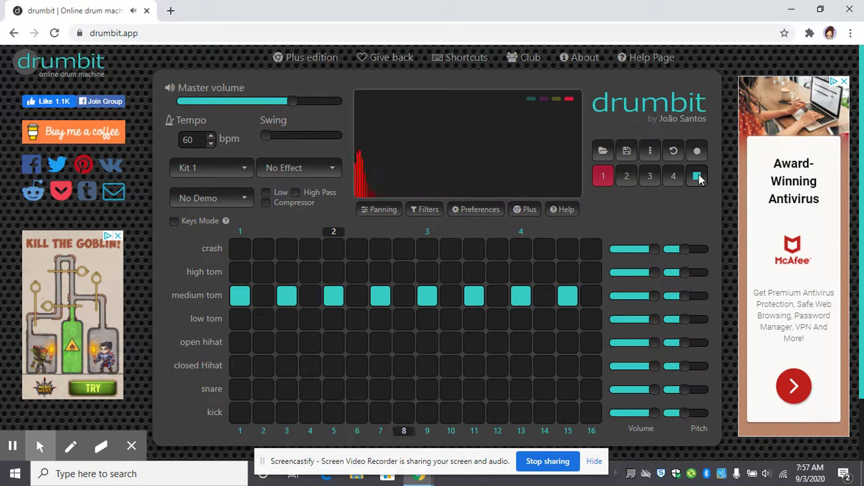
click(698, 177)
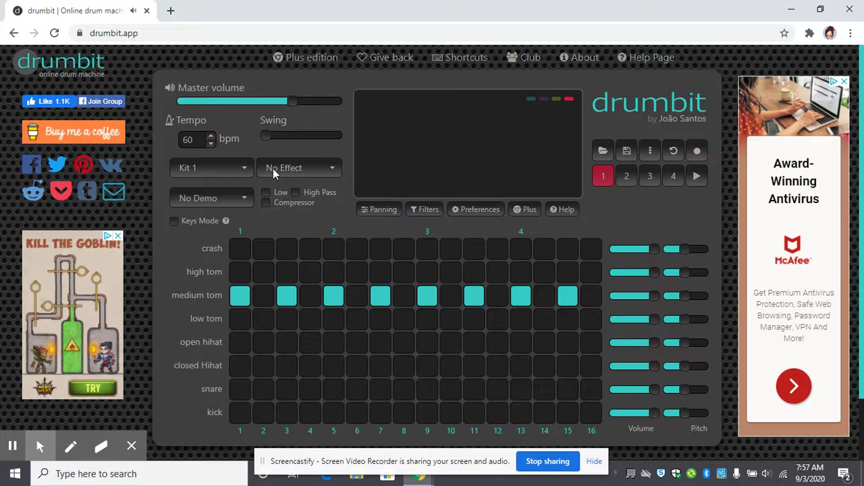
Set the tempo to 100 bpm and play the beat at that speed
drag(197, 138, 186, 138)
text(100)
click(698, 175)
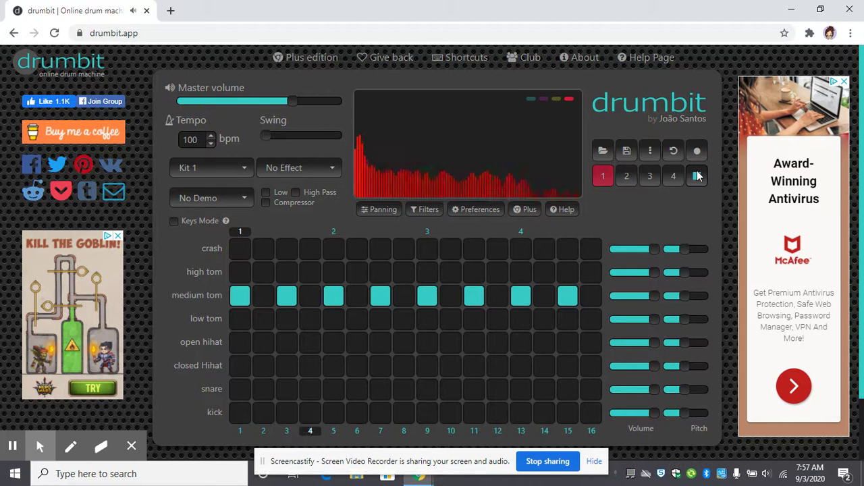
click(698, 176)
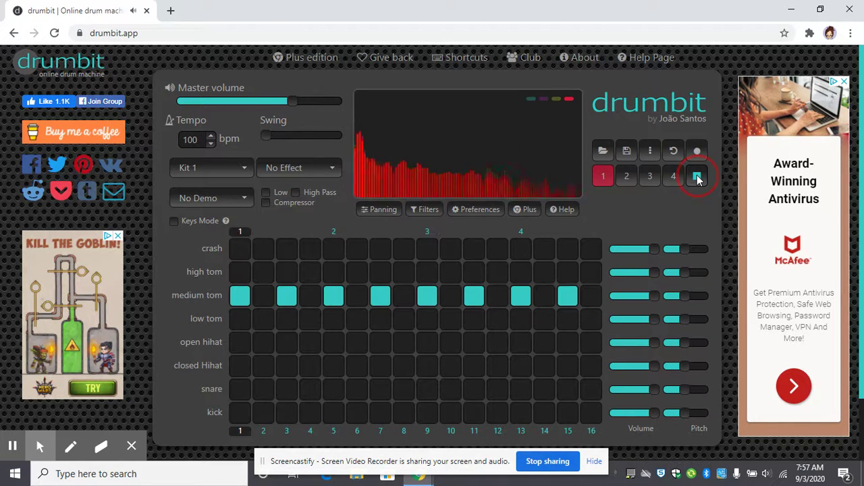
Set the tempo to 80 bpm and play the beat again
drag(198, 138, 160, 141)
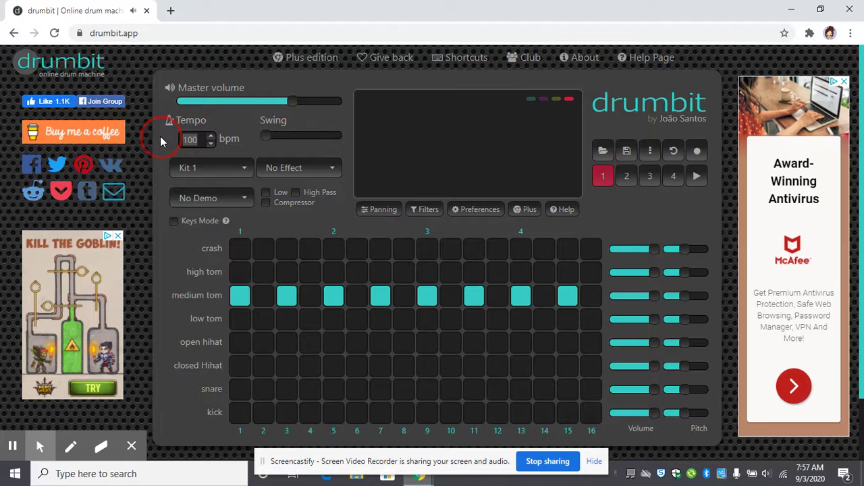
text(80)
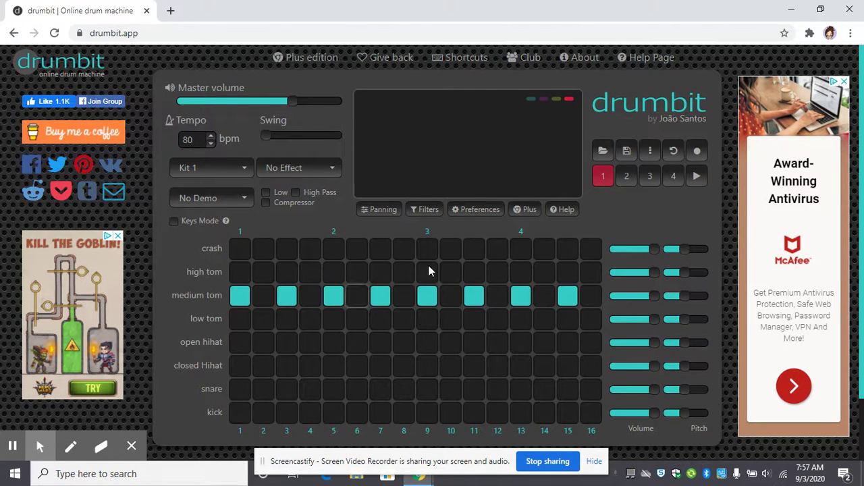
click(697, 176)
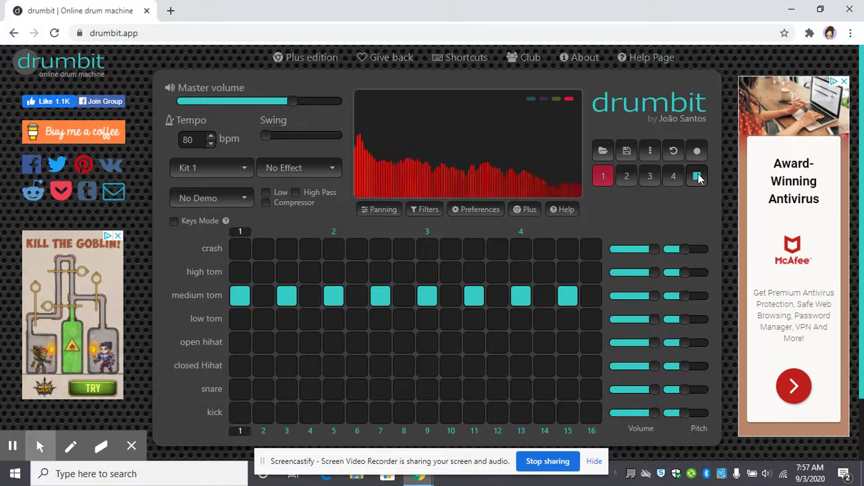
click(697, 177)
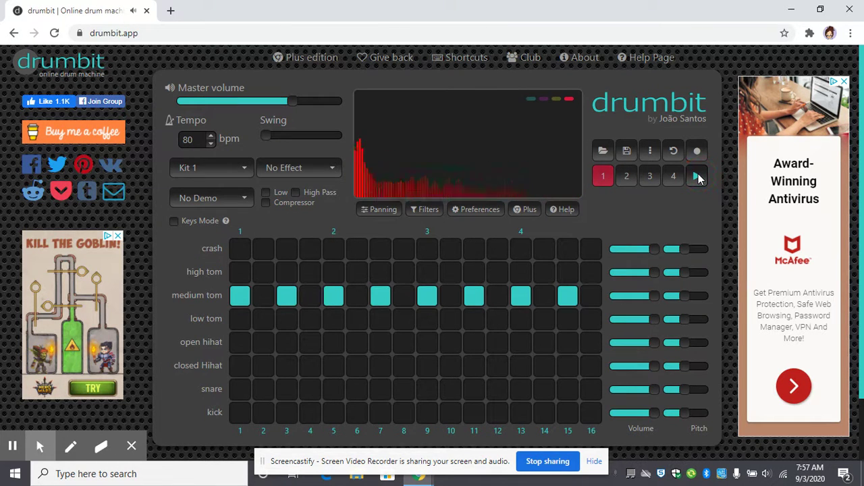
Switch the drum kit to House and play the beat with its sounds
click(235, 174)
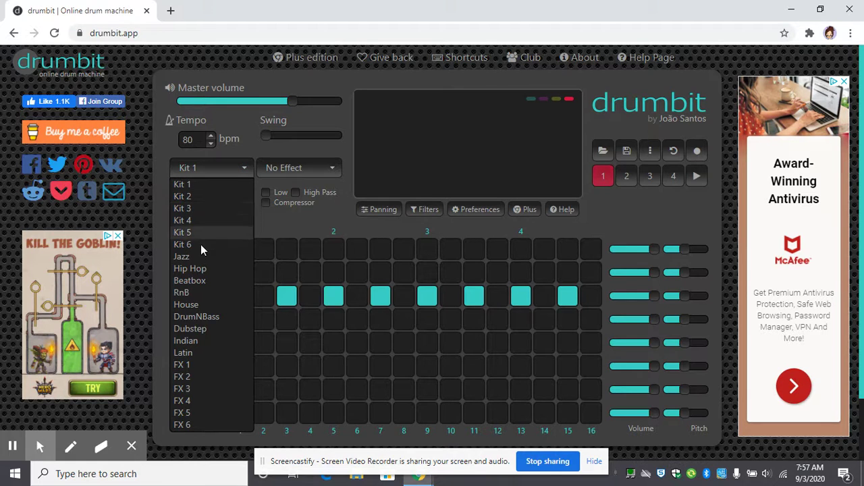
click(197, 306)
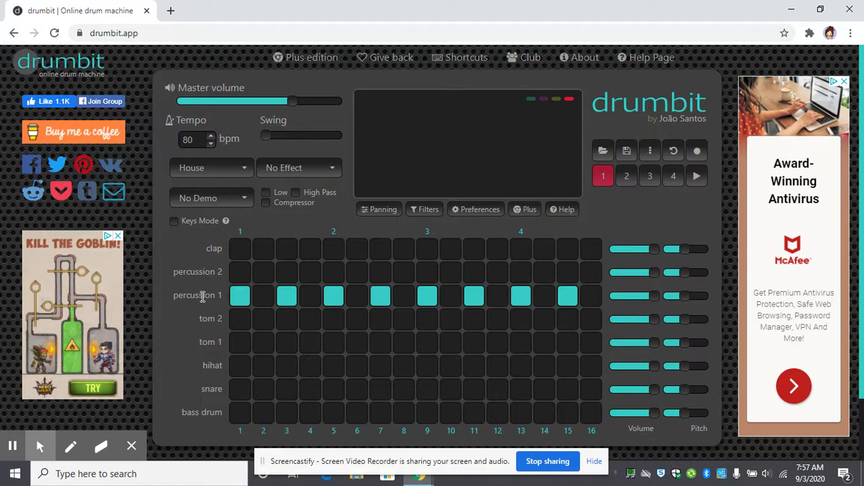
click(697, 177)
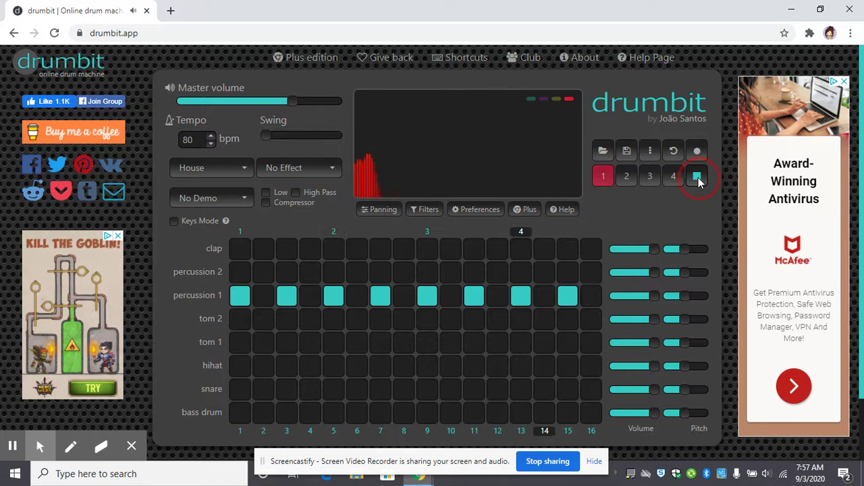
click(698, 178)
Switch the drum kit to FX 2 and play the beat with its sounds
click(230, 167)
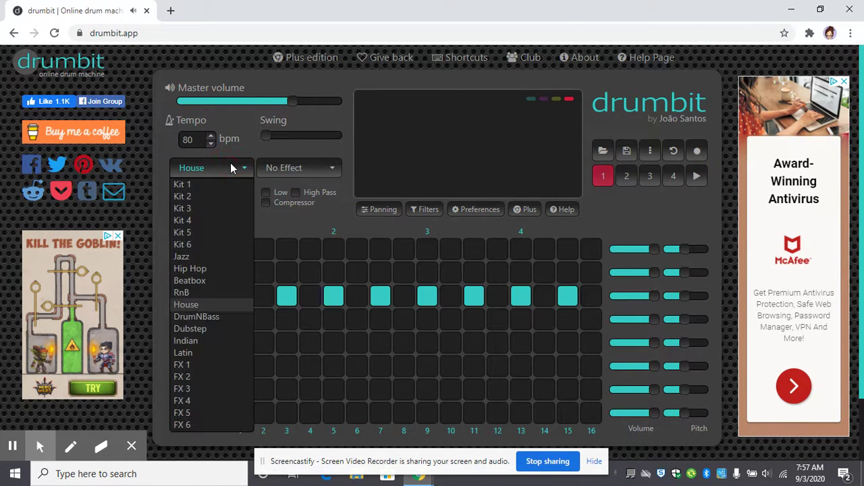
click(201, 376)
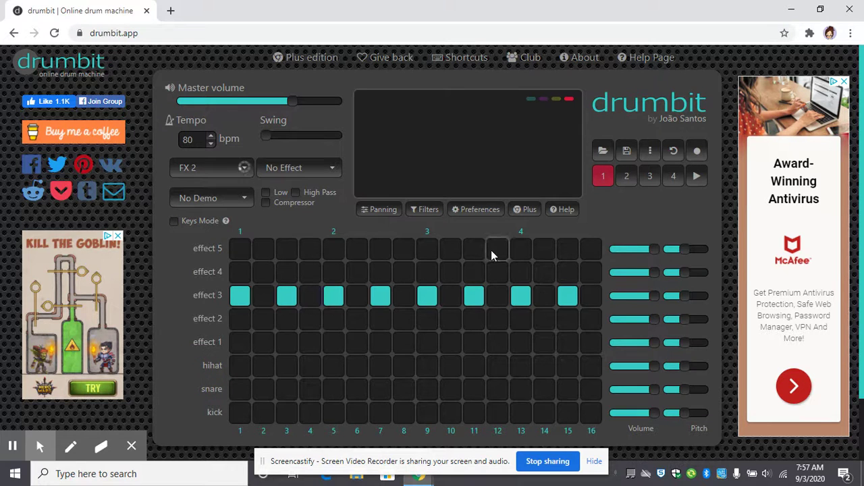
click(697, 176)
Apply the Large Hall effect to the beat and listen to it
click(283, 171)
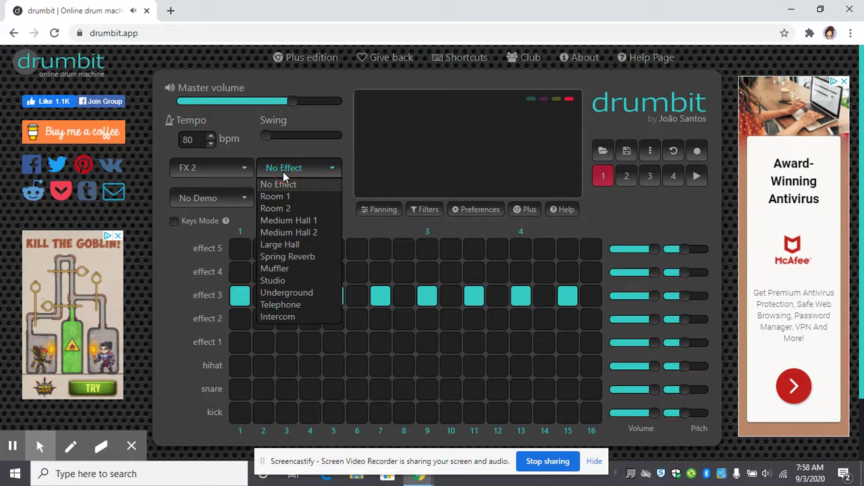
click(289, 246)
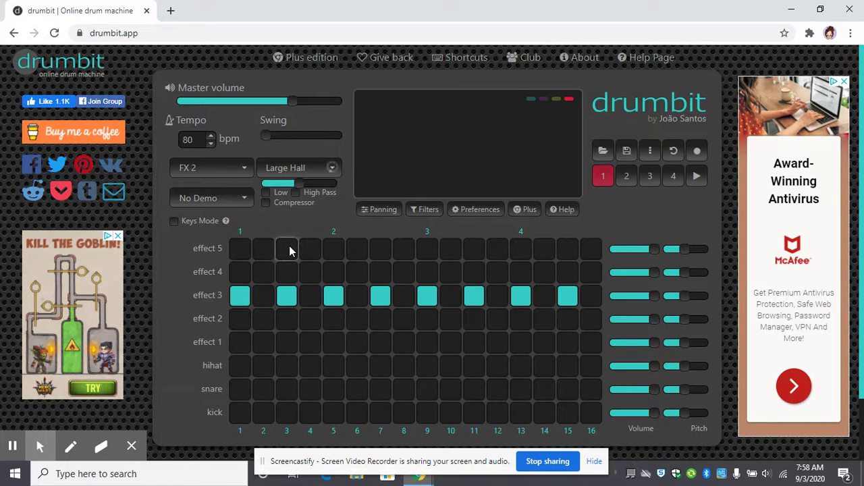
click(697, 176)
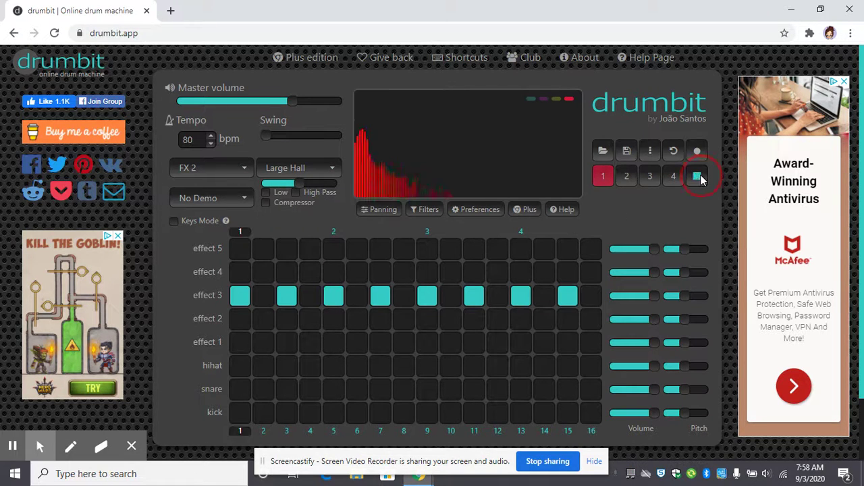
click(698, 176)
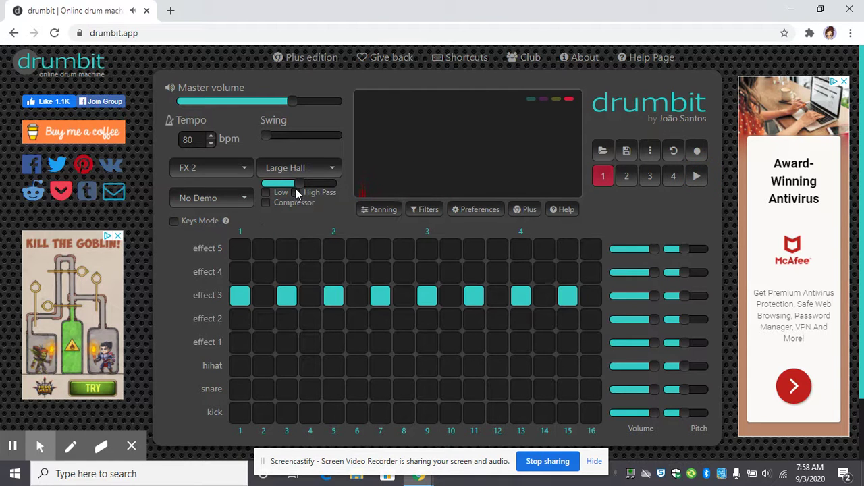
Raise the Large Hall effect level, play the beat, and return the level to 5 before stopping playback
drag(315, 182, 323, 183)
click(698, 179)
click(303, 191)
mouse_move(304, 191)
mouse_down()
mouse_move(275, 182)
mouse_move(327, 185)
mouse_move(299, 182)
mouse_up()
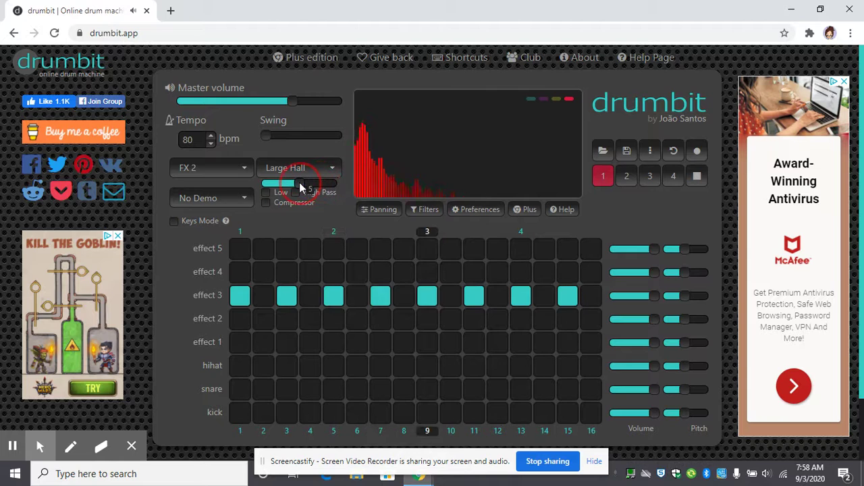
click(699, 180)
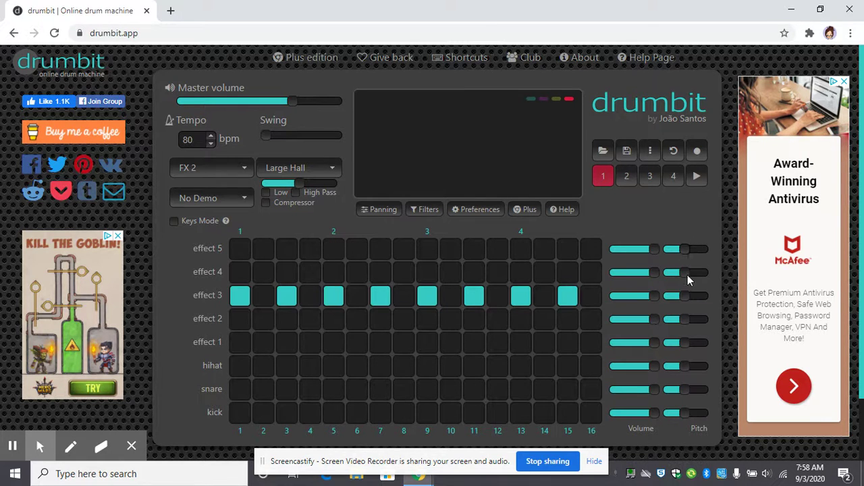
Raise the effect 3 row's pitch close to maximum, play the beat, and bring the pitch back to about the middle
drag(686, 295, 694, 297)
click(697, 177)
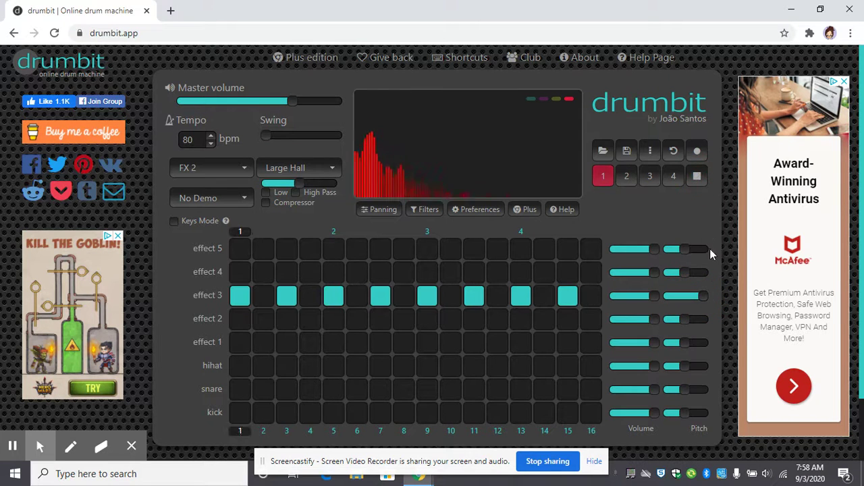
mouse_move(703, 297)
mouse_down()
mouse_move(666, 297)
mouse_move(688, 292)
mouse_up()
click(697, 177)
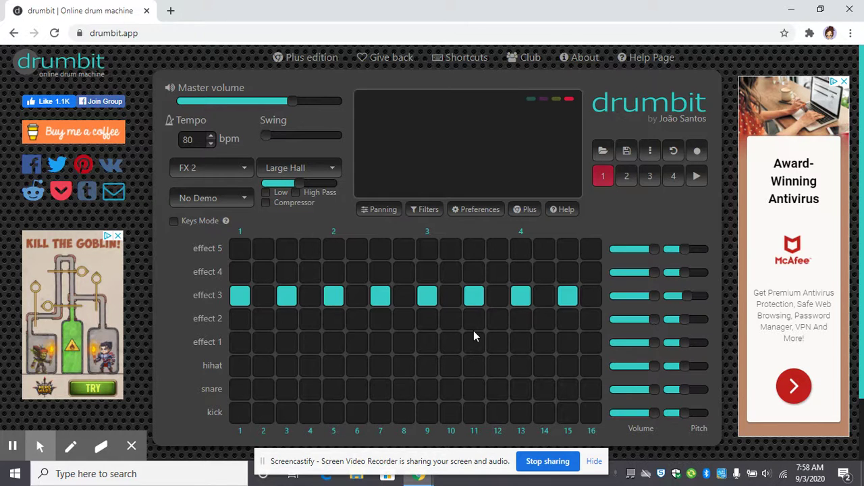
Load the Funk II demo beat, listen to it, and stop playback
click(212, 200)
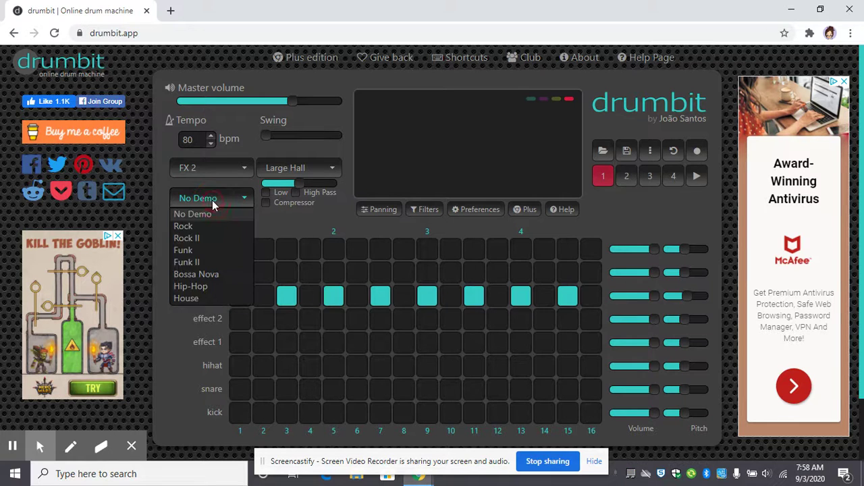
click(196, 264)
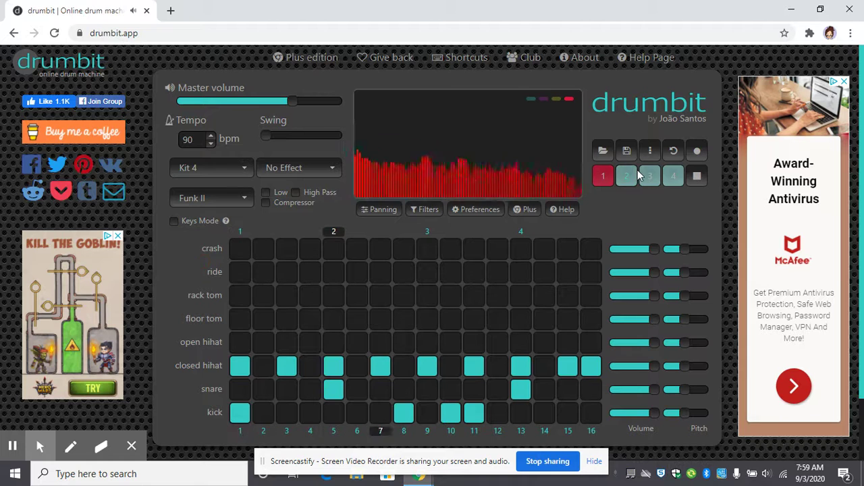
click(697, 177)
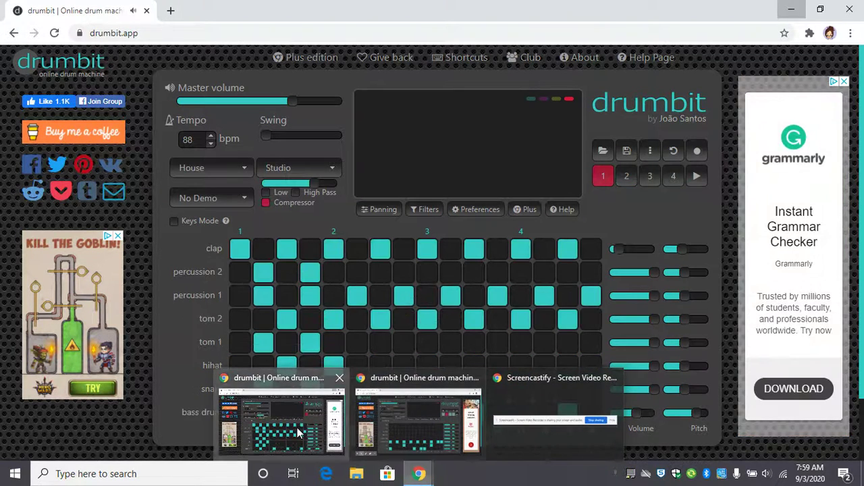
Switch to the other drumbit window with the House kit beat, listen to the beat, and stop playback
click(299, 432)
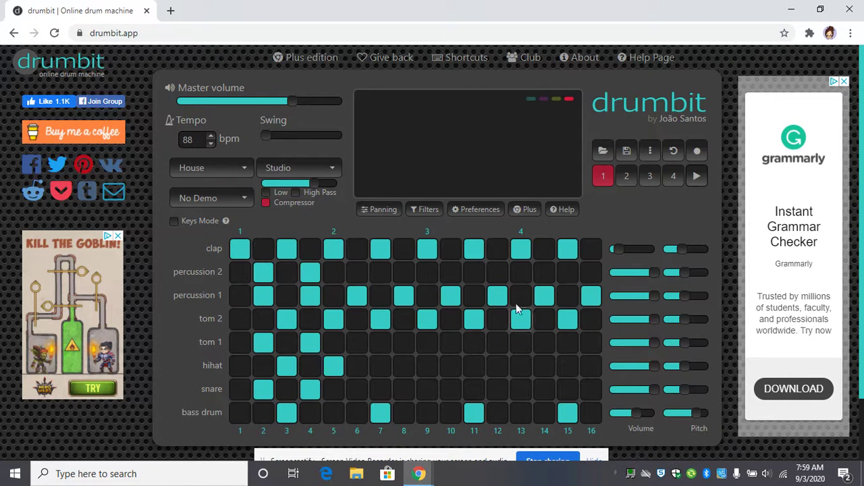
click(698, 177)
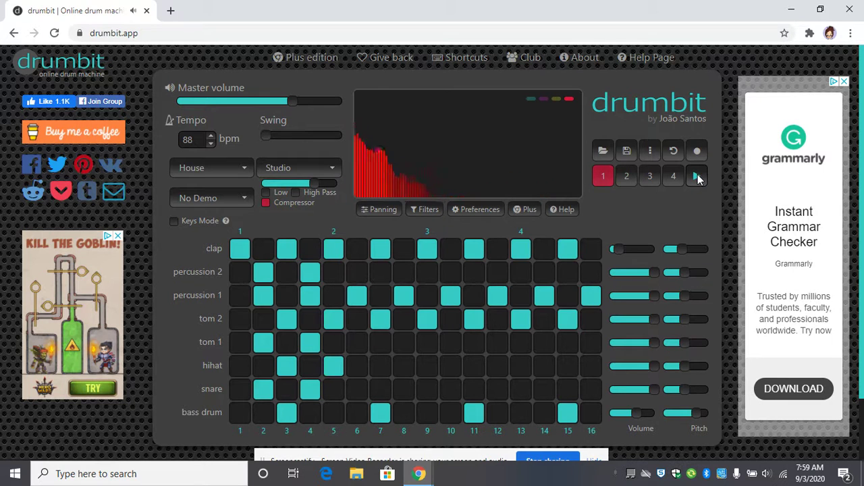
click(697, 177)
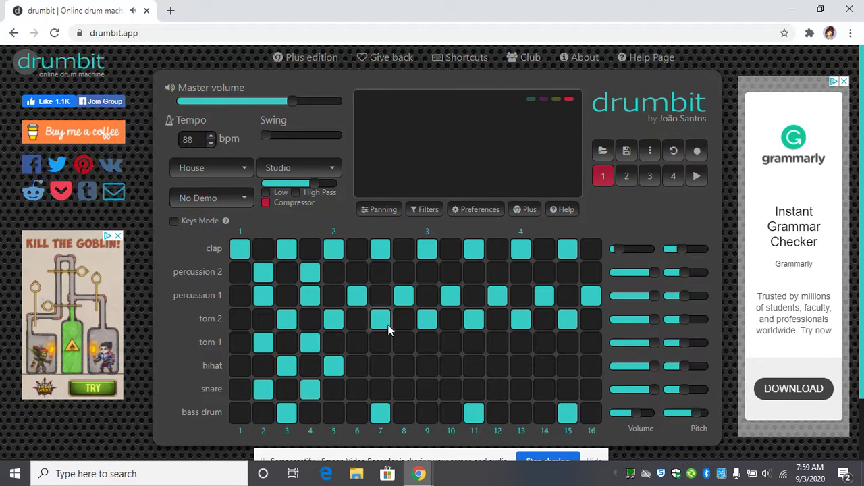
Return to the Funk II window, raise the swing to about the middle, play the beat, and reduce the swing to a low level before stopping playback
mouse_move(426, 476)
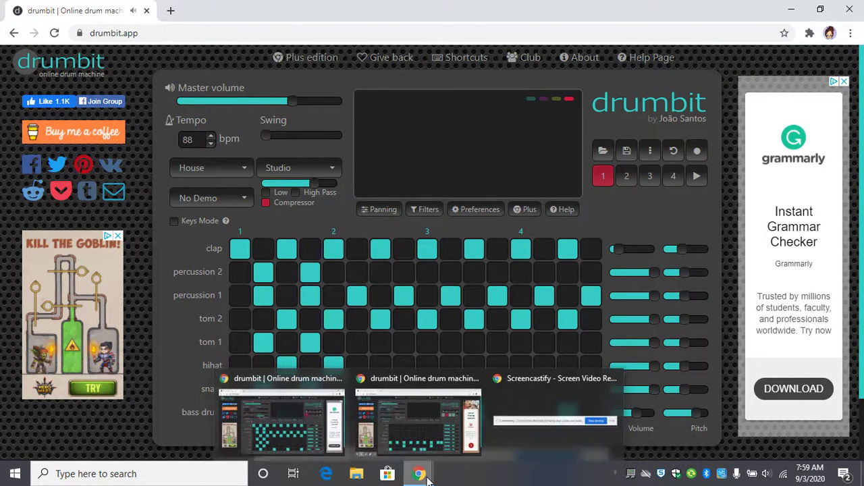
click(436, 422)
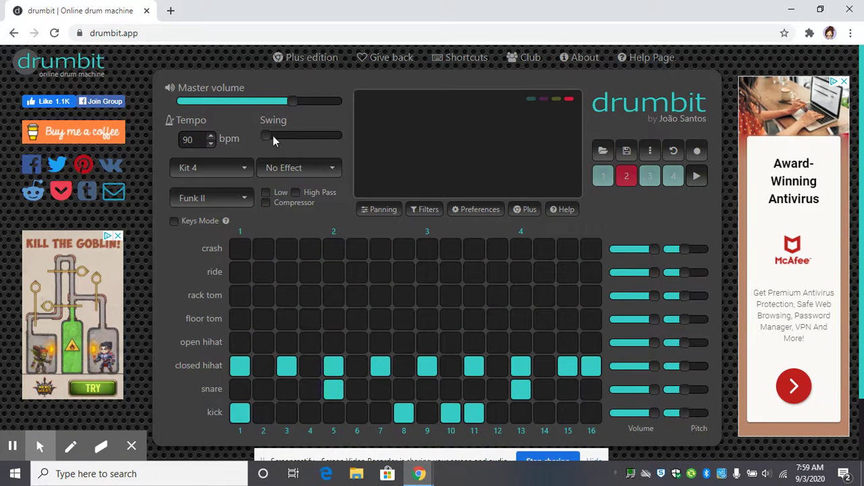
drag(269, 134, 310, 136)
click(698, 177)
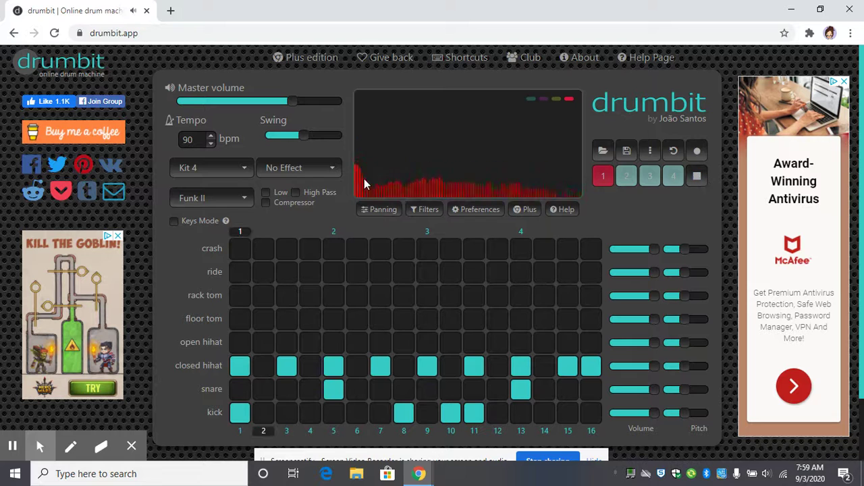
drag(302, 139, 277, 144)
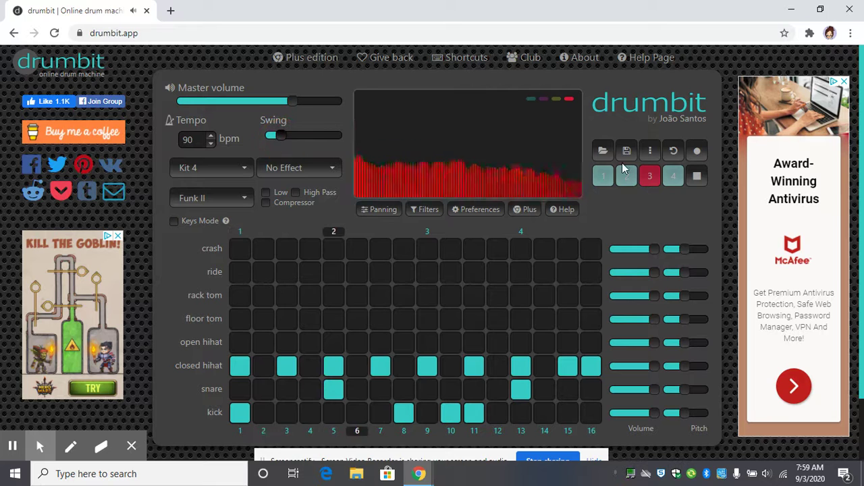
click(699, 176)
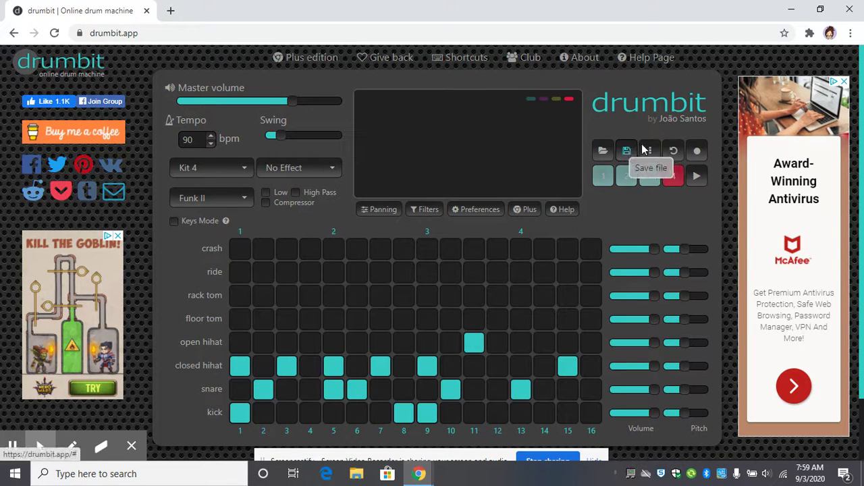
Record the playing Funk II beat as an audio file, and save the beat itself to a file
click(699, 156)
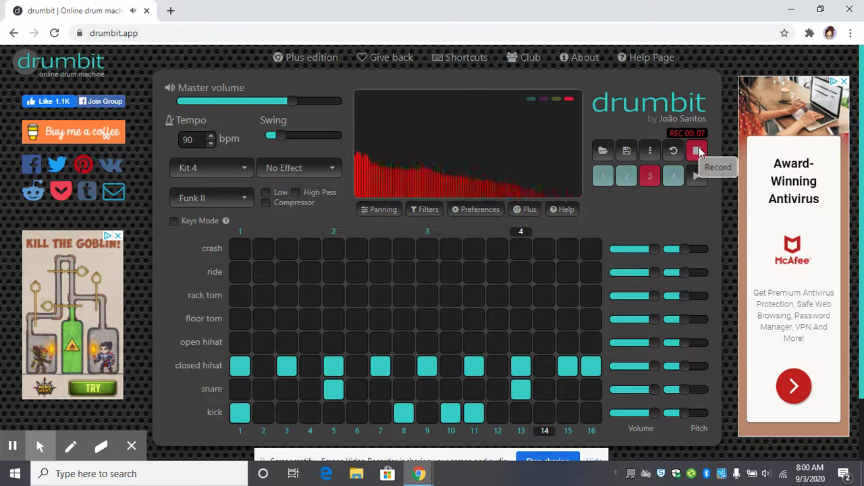
click(699, 152)
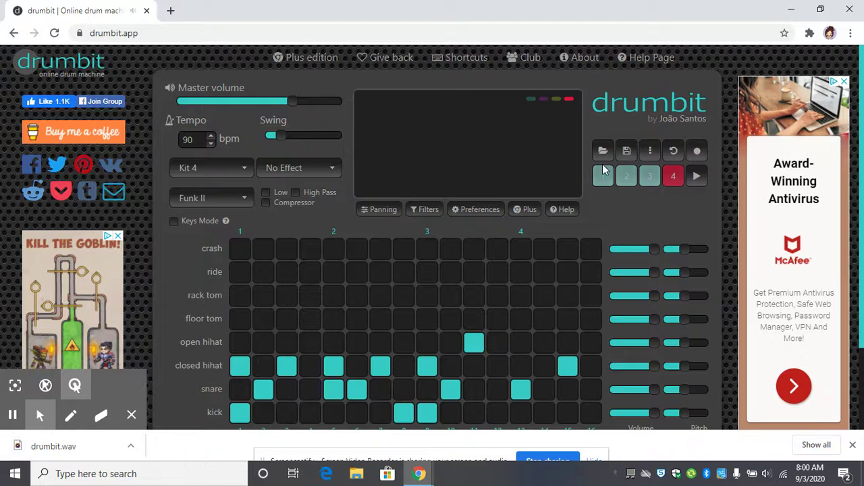
click(628, 152)
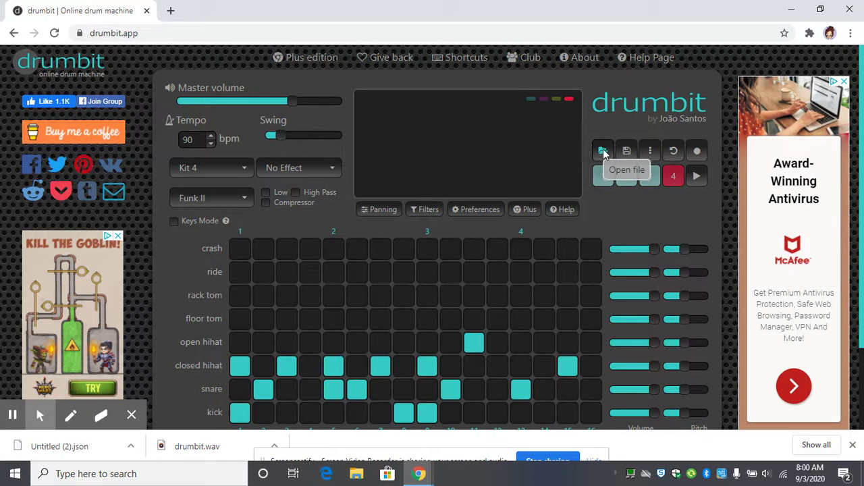
Open the saved beat file Untitled (2) from the Downloads folder
click(603, 151)
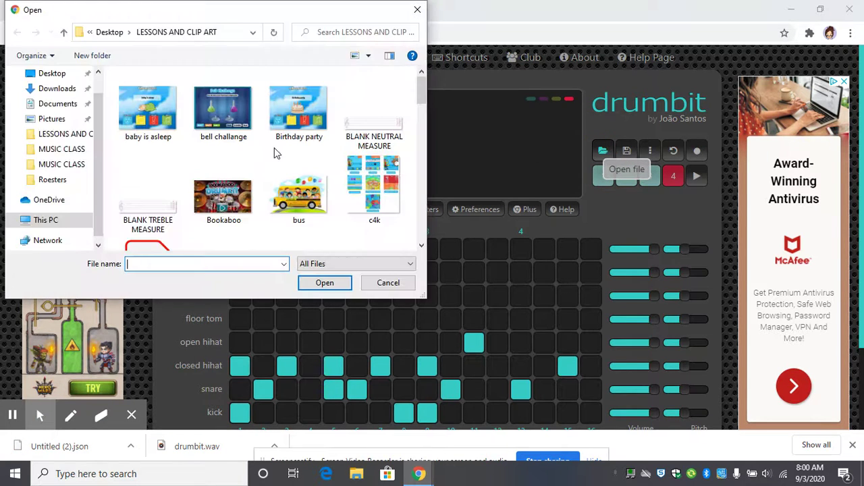
scroll(78, 154, up, 5)
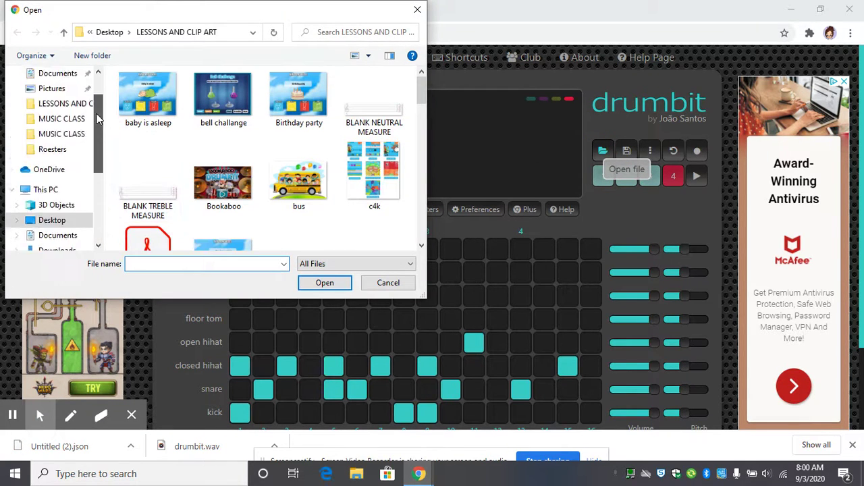
click(68, 87)
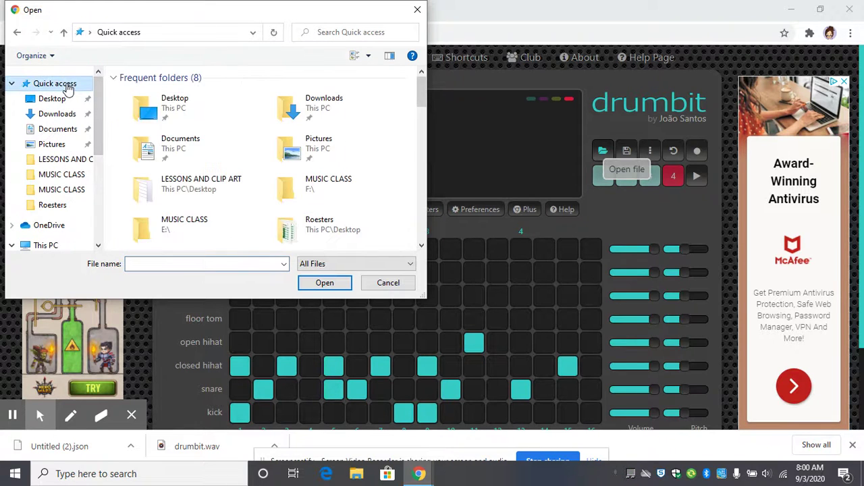
double_click(347, 112)
double_click(228, 115)
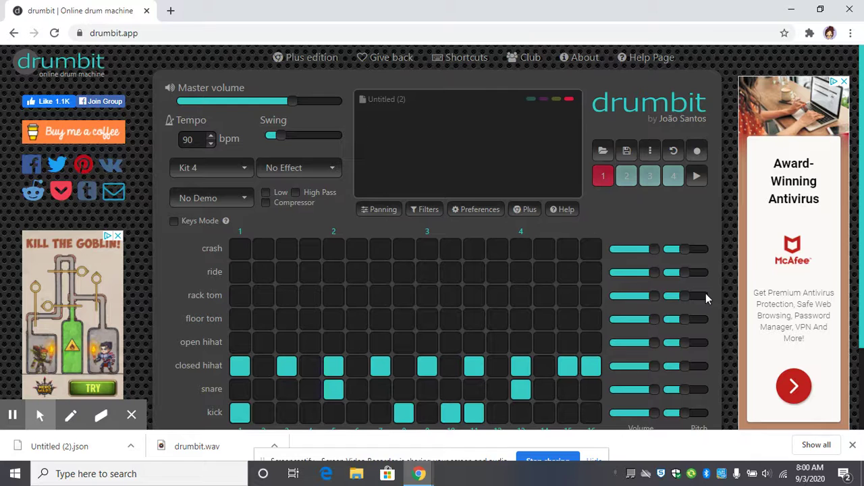
scroll(858, 196, down, 1)
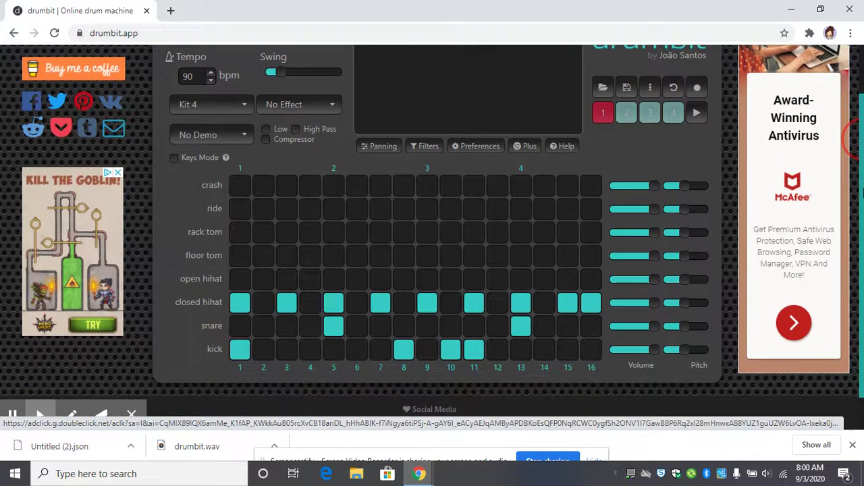
scroll(862, 194, down, 1)
scroll(861, 183, up, 1)
scroll(861, 182, up, 1)
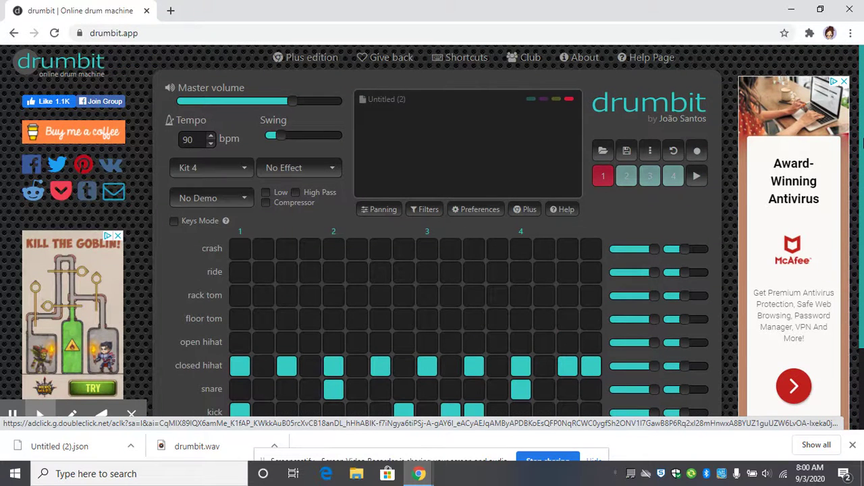